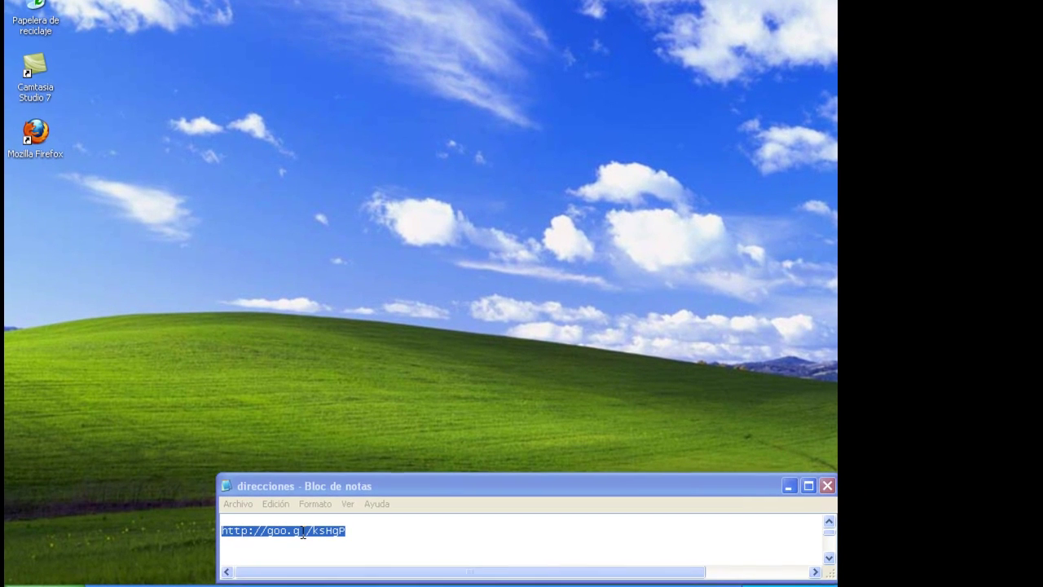
{"action": "right_click", "coordinate": [407, 534]}
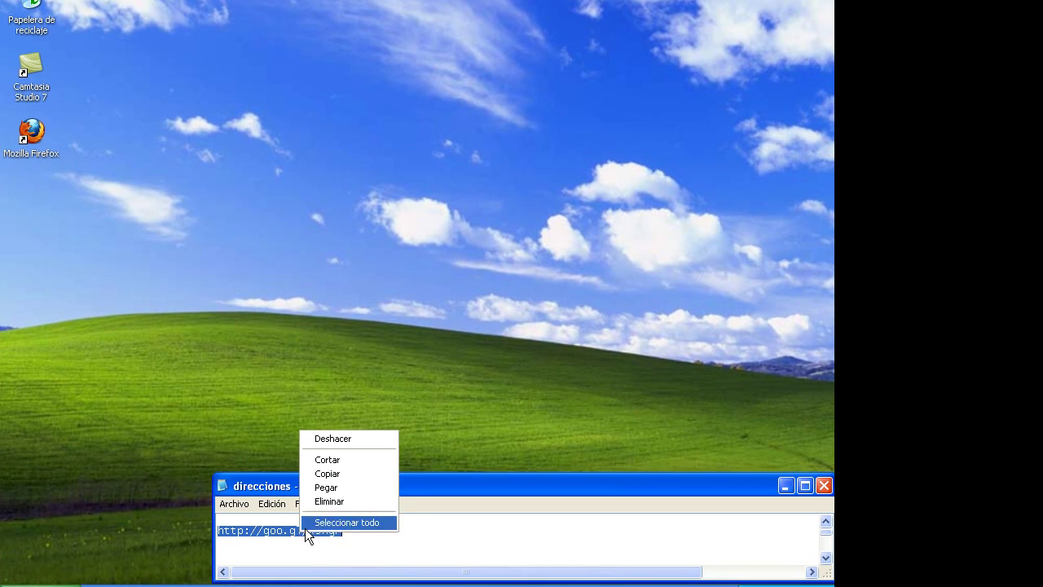
{"action": "left_click", "coordinate": [343, 475]}
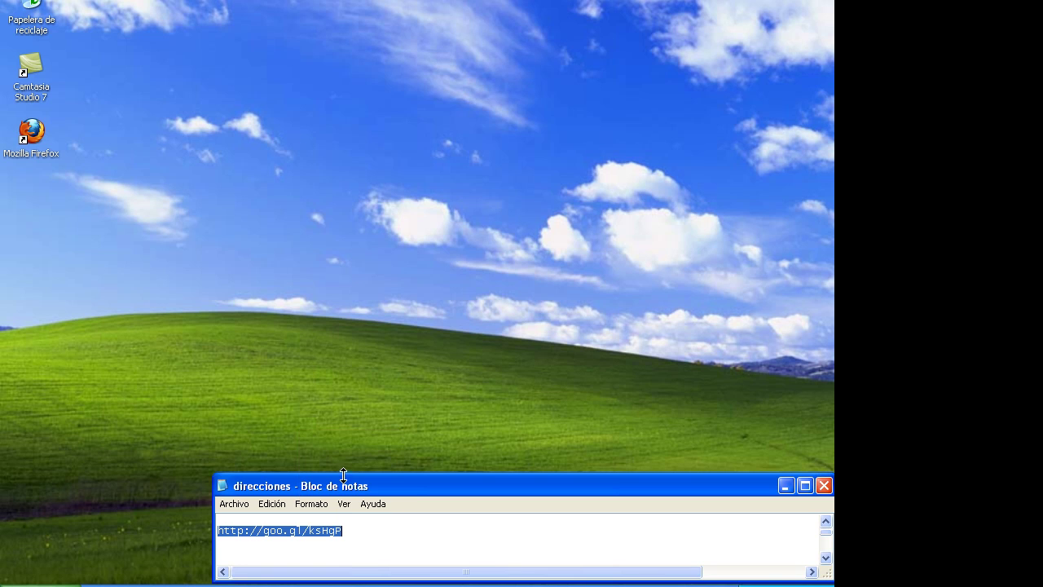
{"action": "key", "text": "super"}
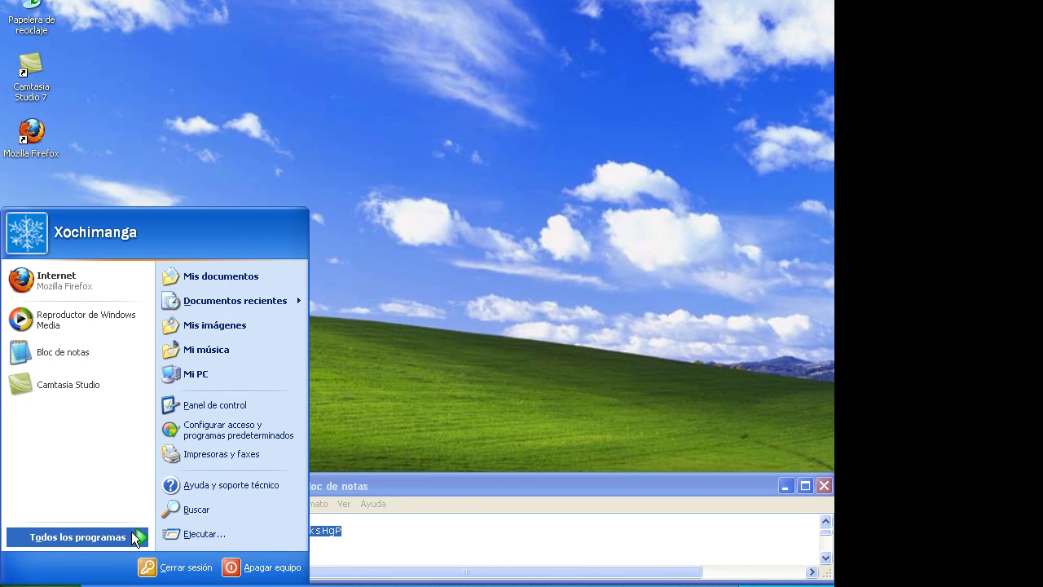
{"action": "left_click", "coordinate": [130, 537]}
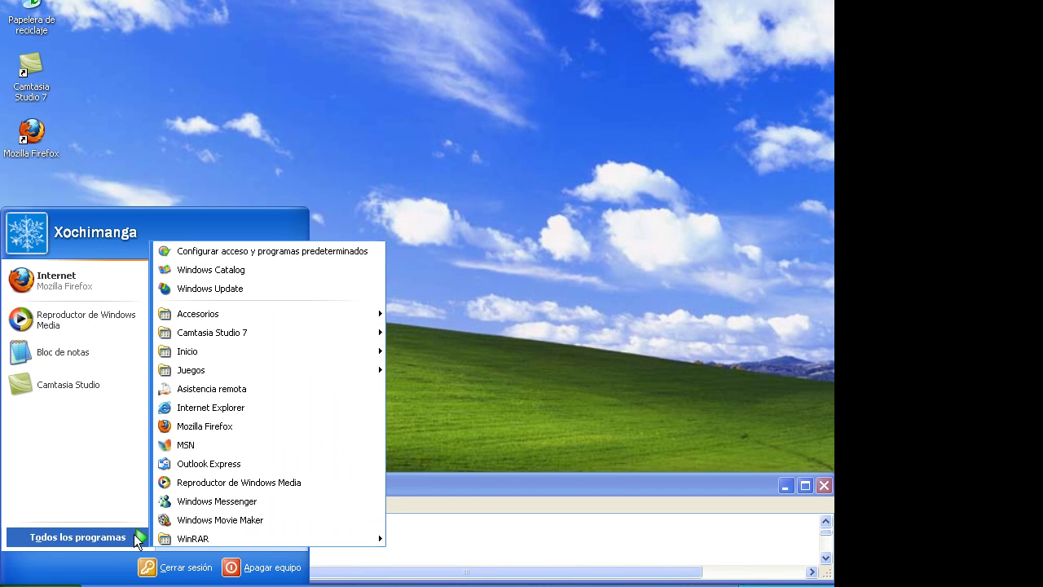
{"action": "left_click", "coordinate": [231, 409]}
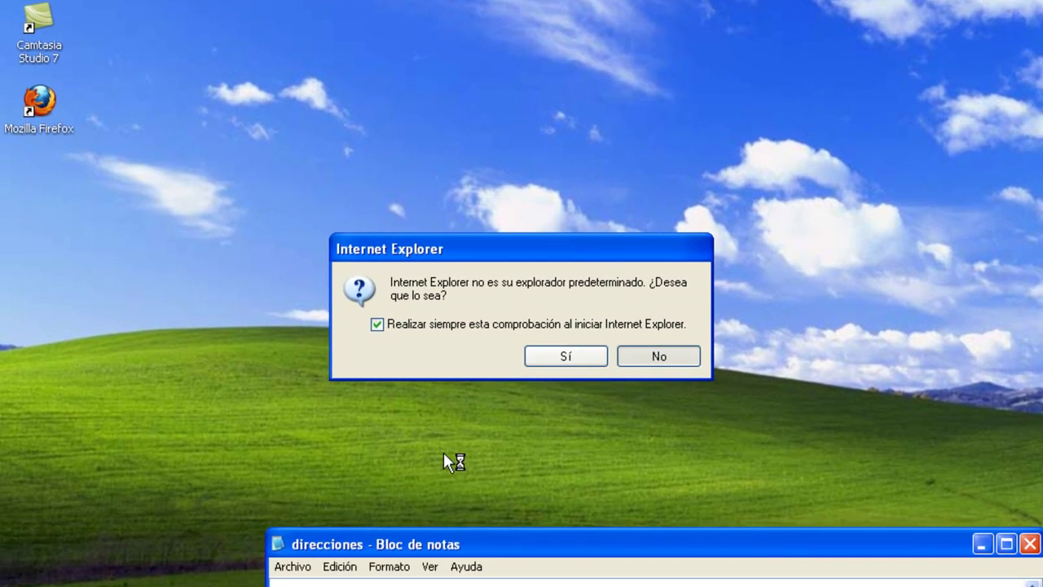
{"action": "left_click", "coordinate": [528, 335]}
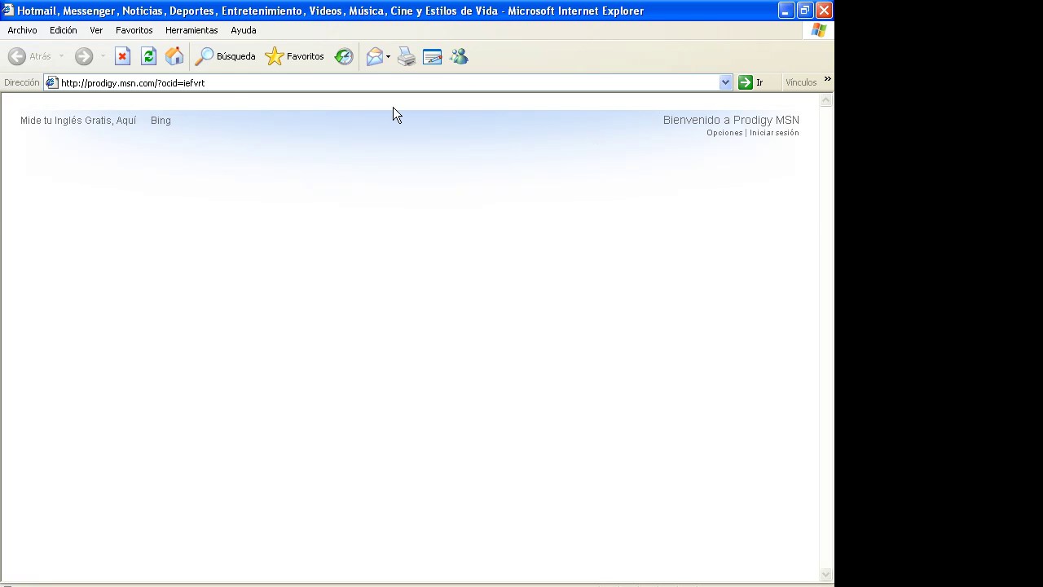
{"action": "left_click", "coordinate": [232, 85]}
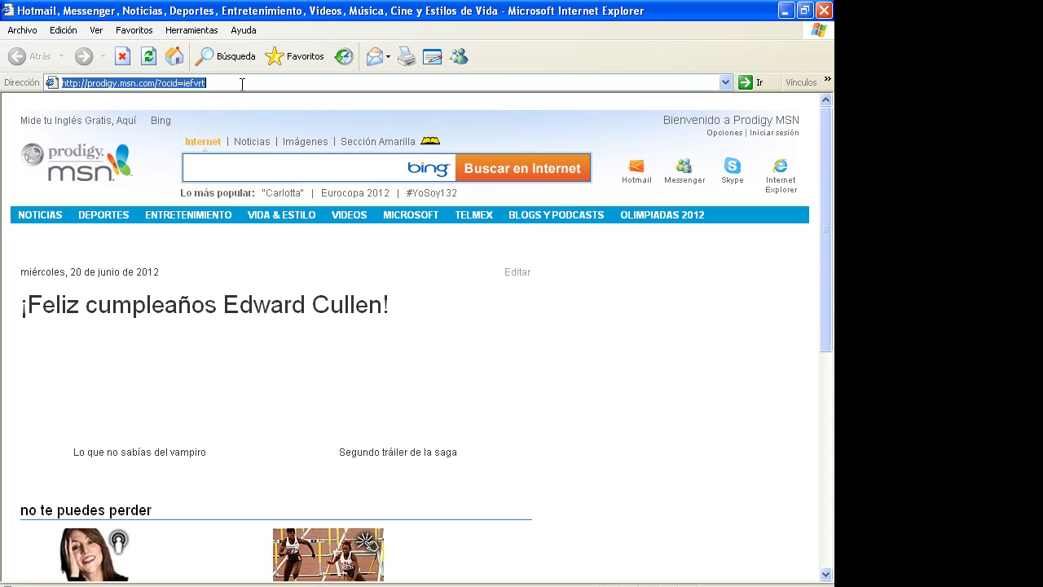
{"action": "type", "text": "http://goo.gl/ksHgP"}
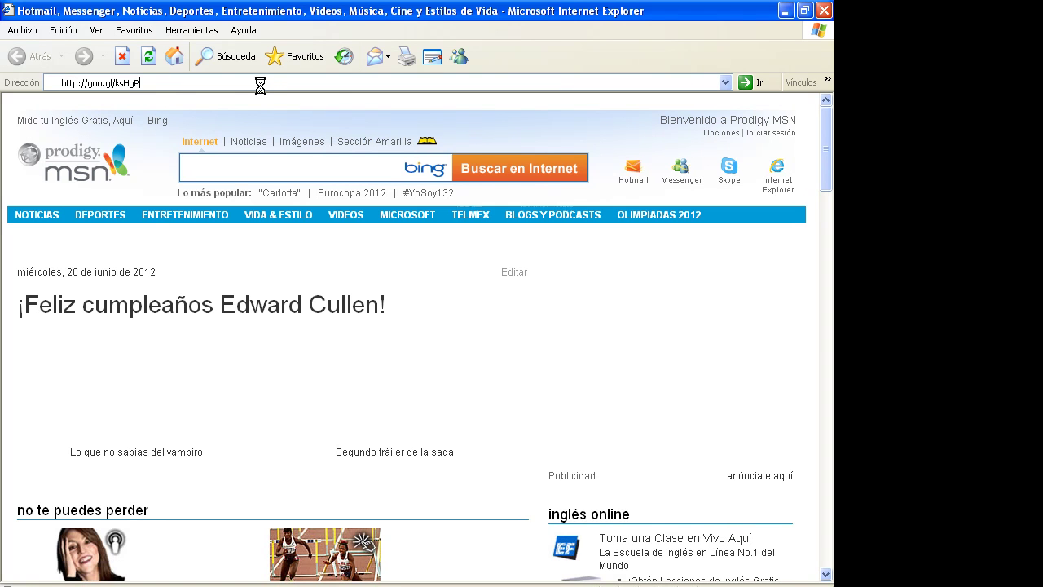
{"action": "key", "text": "Return"}
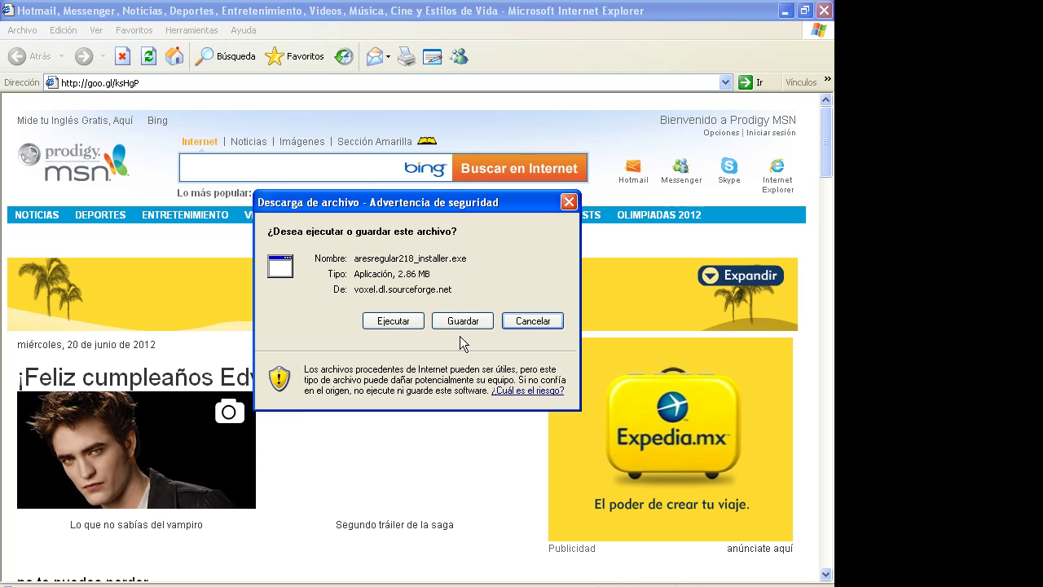
{"action": "left_click", "coordinate": [393, 321]}
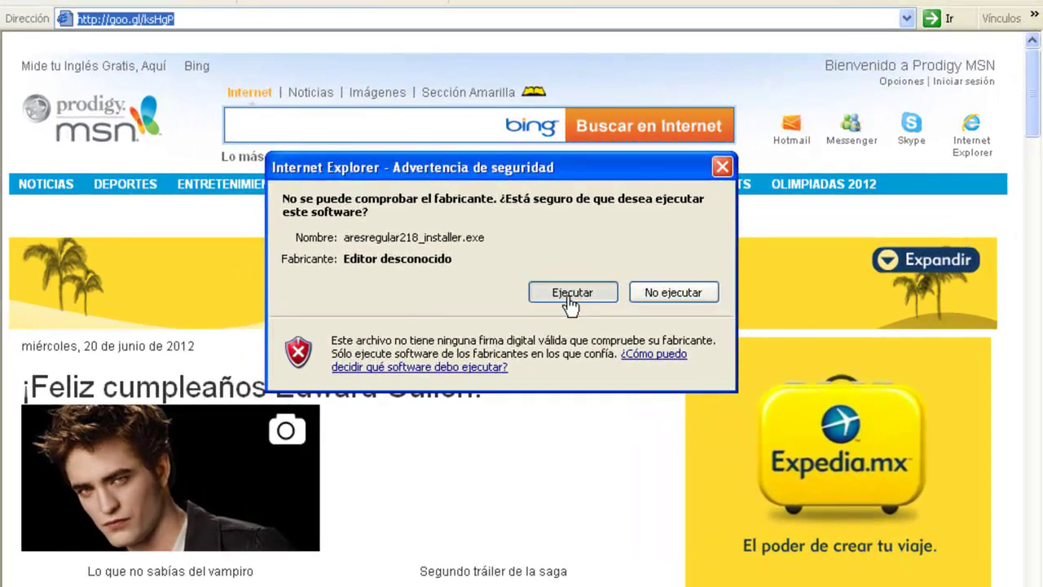
{"action": "left_click", "coordinate": [457, 302]}
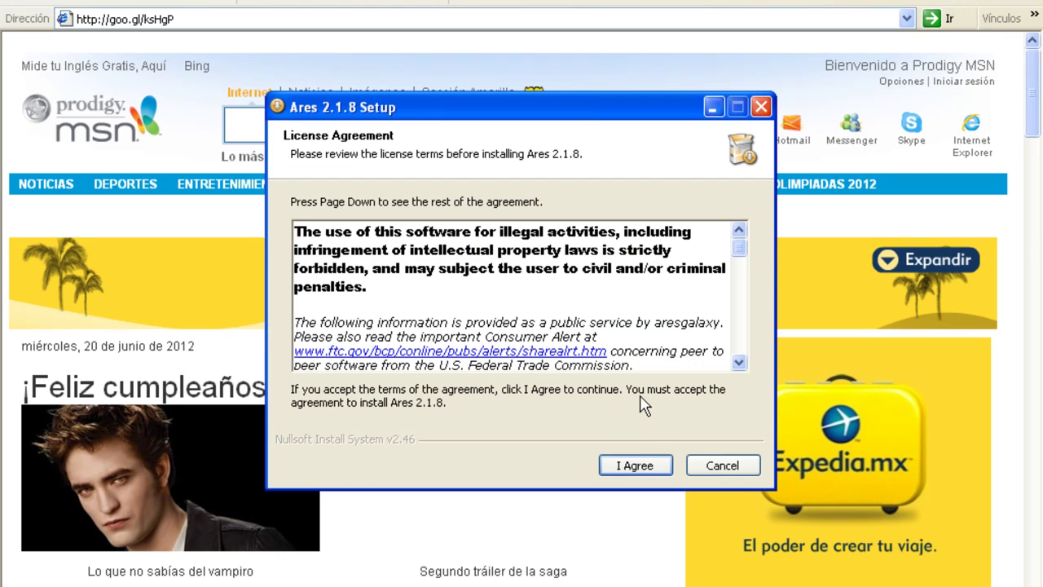
Step: Accept the license and install Ares 2.1.8 with a desktop shortcut in C:\Archivos de programa\Ares, finishing the setup wizard
{"action": "left_click", "coordinate": [636, 465]}
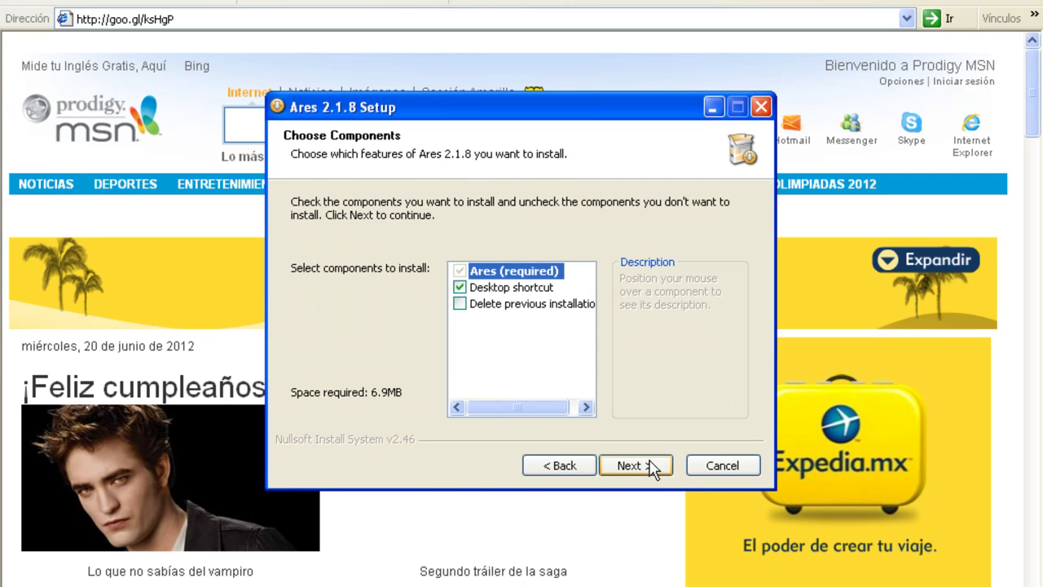
{"action": "mouse_move", "coordinate": [503, 266]}
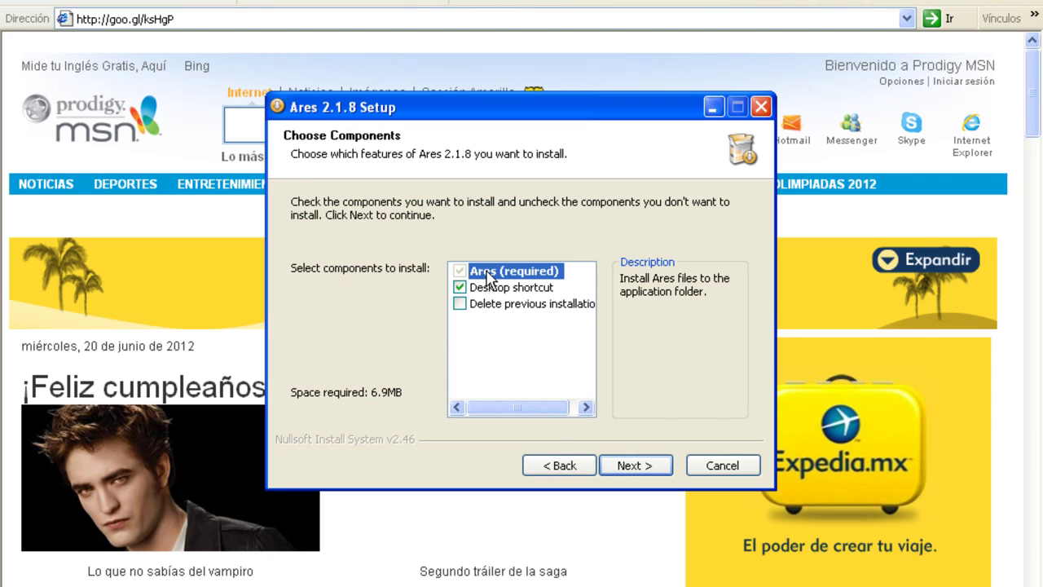
{"action": "mouse_move", "coordinate": [478, 288]}
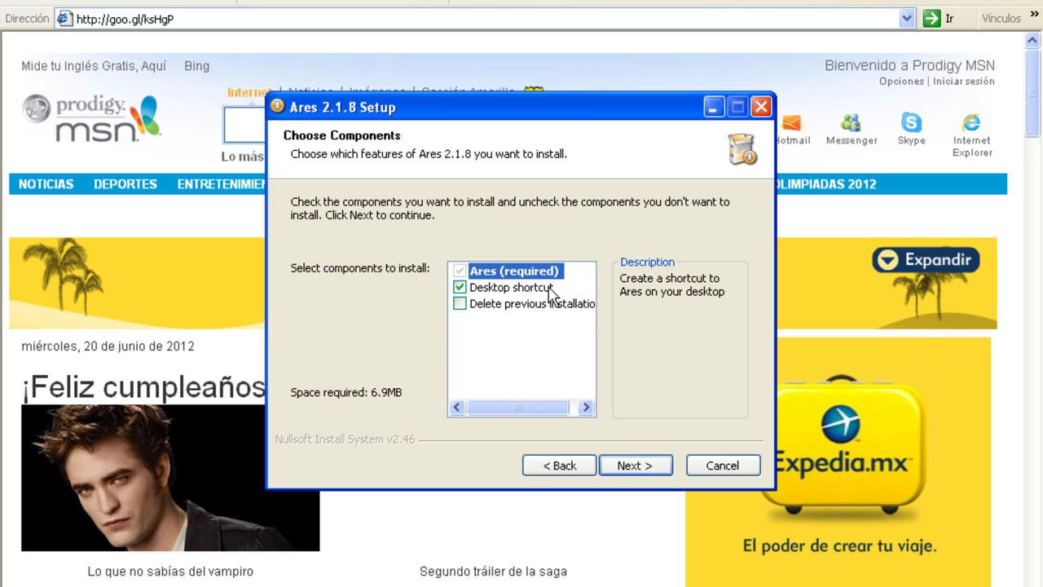
{"action": "mouse_move", "coordinate": [467, 310]}
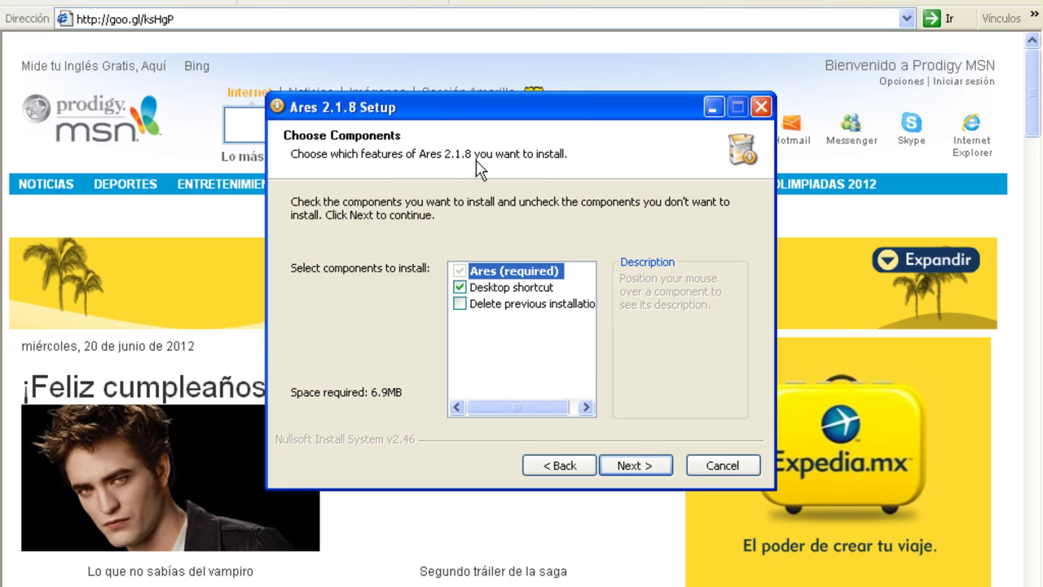
{"action": "left_click", "coordinate": [639, 470]}
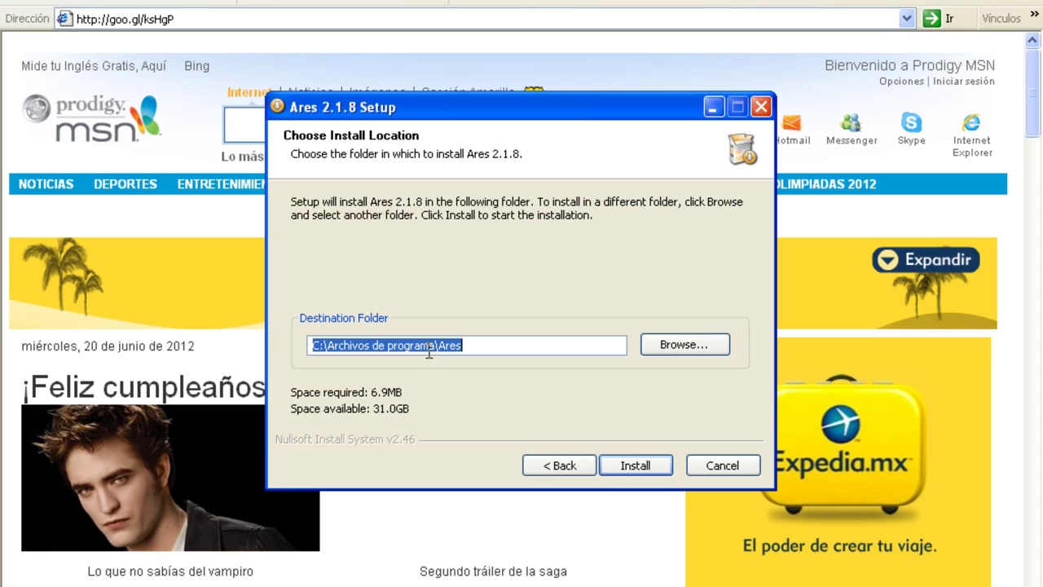
{"action": "left_click", "coordinate": [652, 465]}
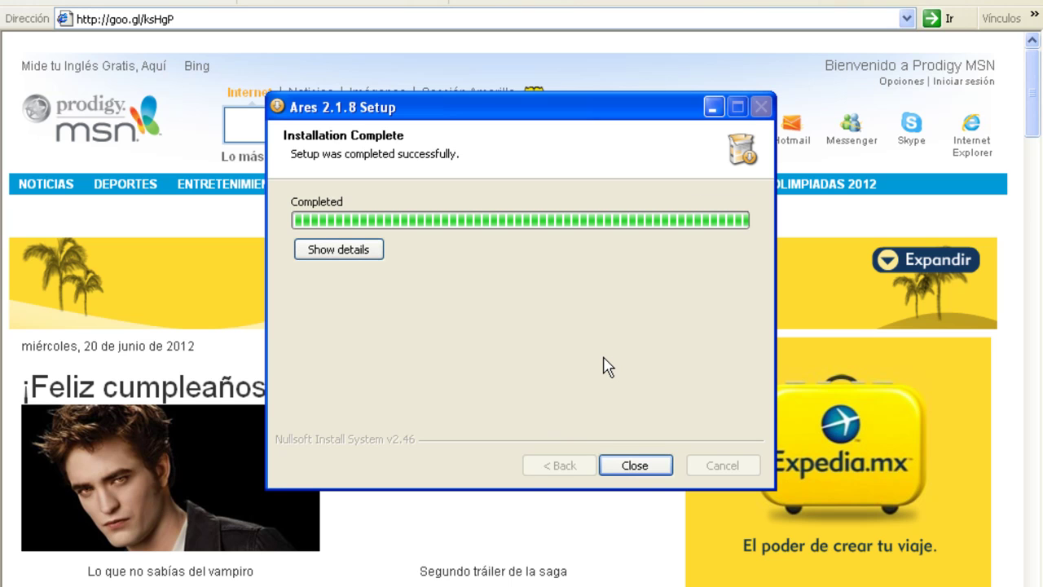
{"action": "left_click", "coordinate": [646, 471]}
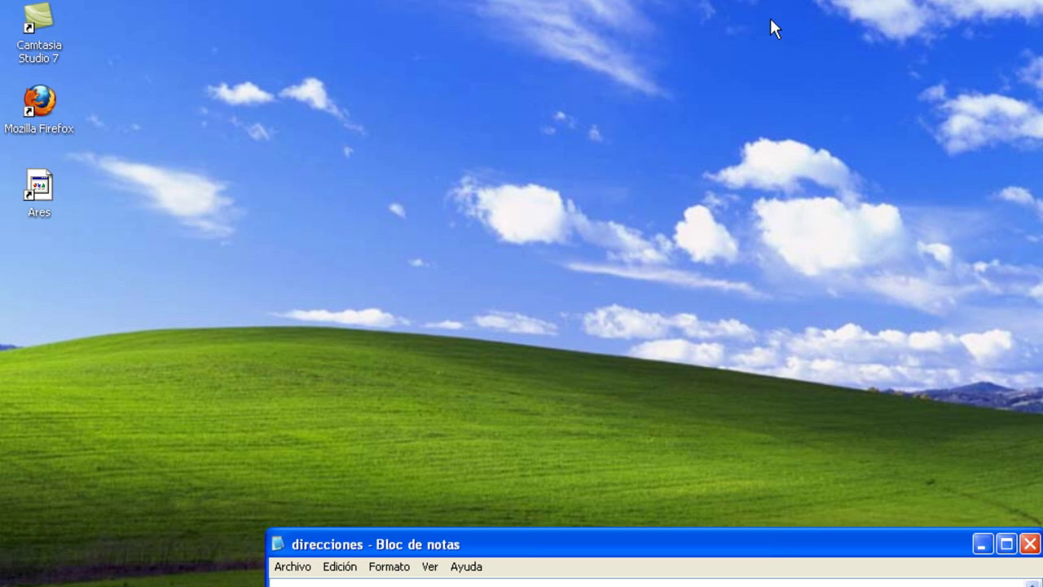
Step: Minimize the direcciones note and unblock Ares p2p for windows in the Windows Firewall alert
{"action": "left_click", "coordinate": [983, 543]}
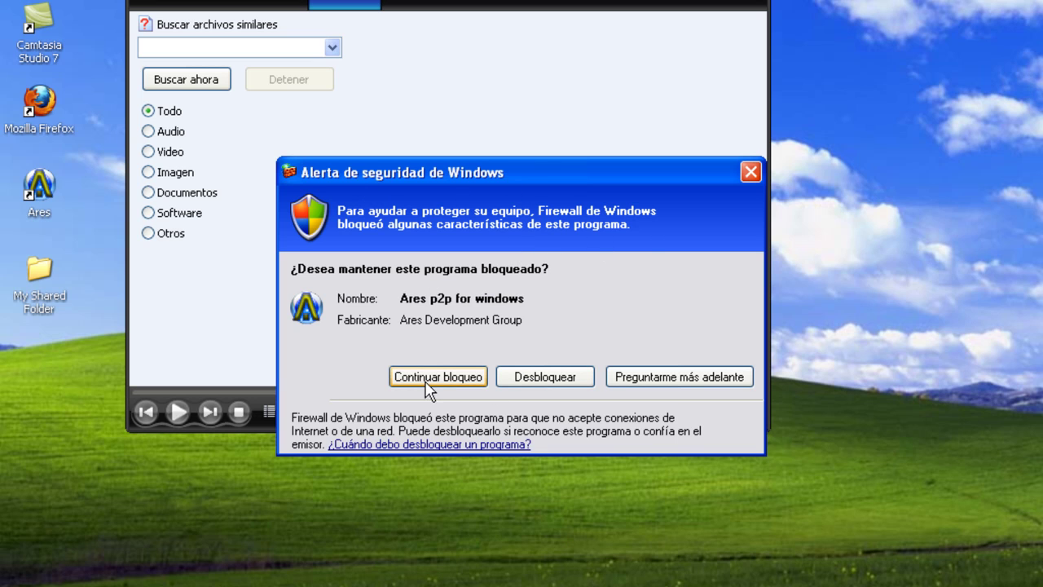
{"action": "left_click", "coordinate": [545, 376]}
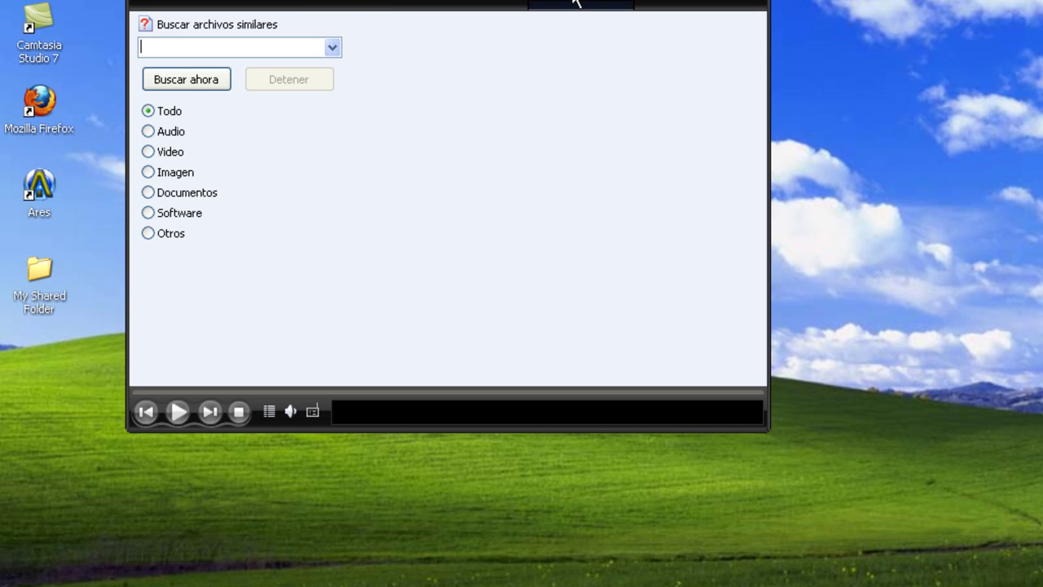
Step: In the general configuration of Ares, keep automatic network connection enabled and set the close button to exit the program
{"action": "left_click", "coordinate": [576, 4]}
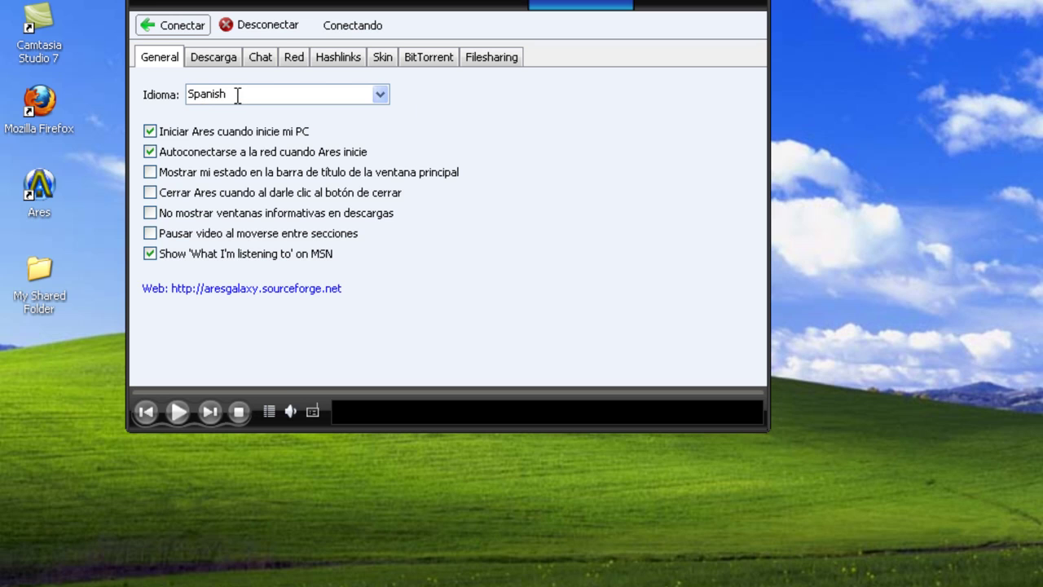
{"action": "left_click", "coordinate": [149, 152]}
{"action": "left_click", "coordinate": [149, 152]}
{"action": "left_click", "coordinate": [151, 194]}
Step: Examine the download settings, highlighting the My Shared Folder part of the downloads folder path
{"action": "left_click", "coordinate": [226, 66]}
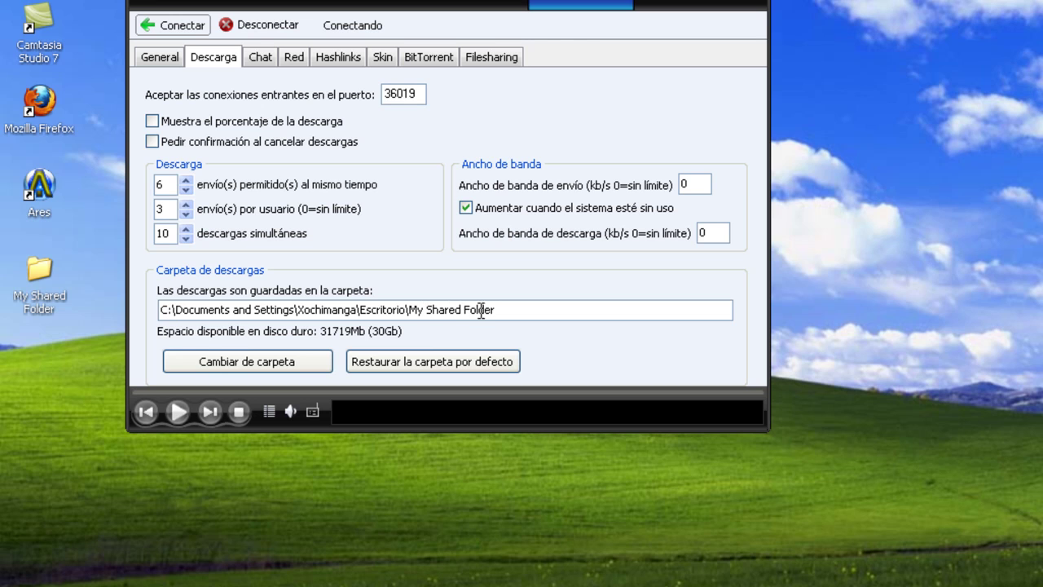
{"action": "left_click_drag", "start_coordinate": [506, 310], "coordinate": [409, 311]}
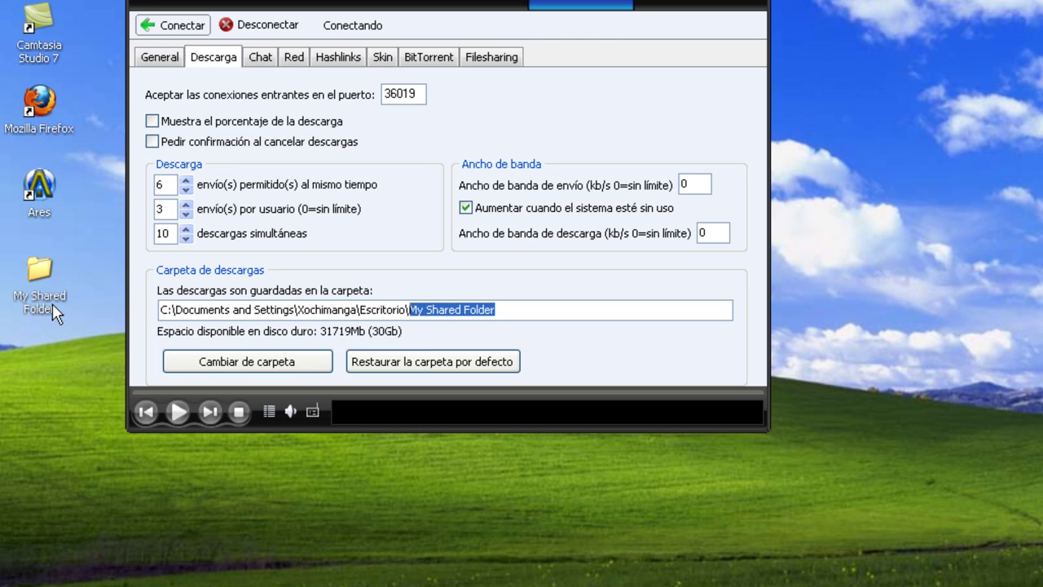
{"action": "left_click", "coordinate": [524, 311]}
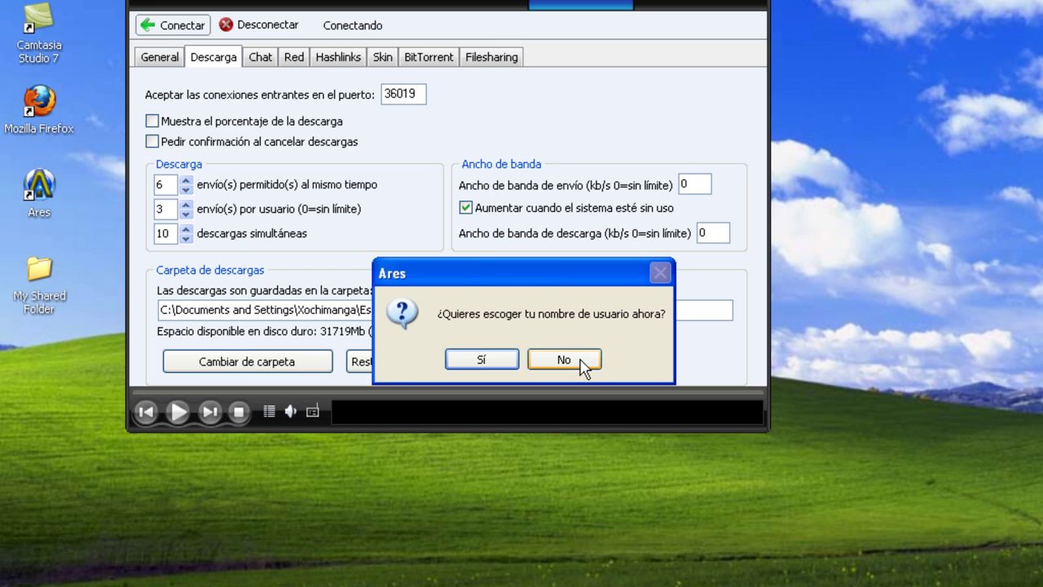
Step: Agree to choose a username and fill in the chat profile with username edicionweb.mx2205, sex Male and country Mexico
{"action": "left_click", "coordinate": [504, 357]}
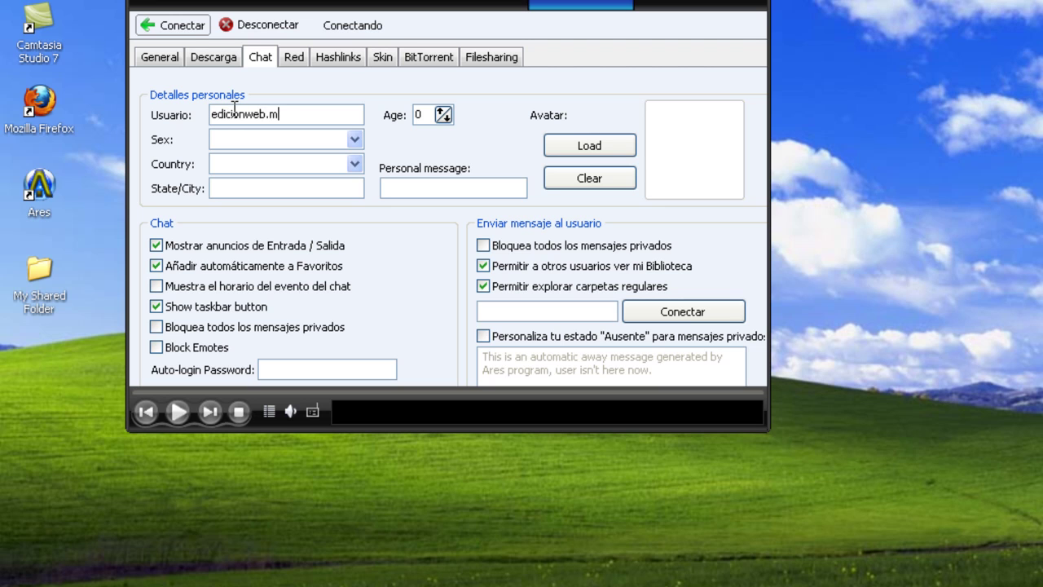
{"action": "type", "text": "2205"}
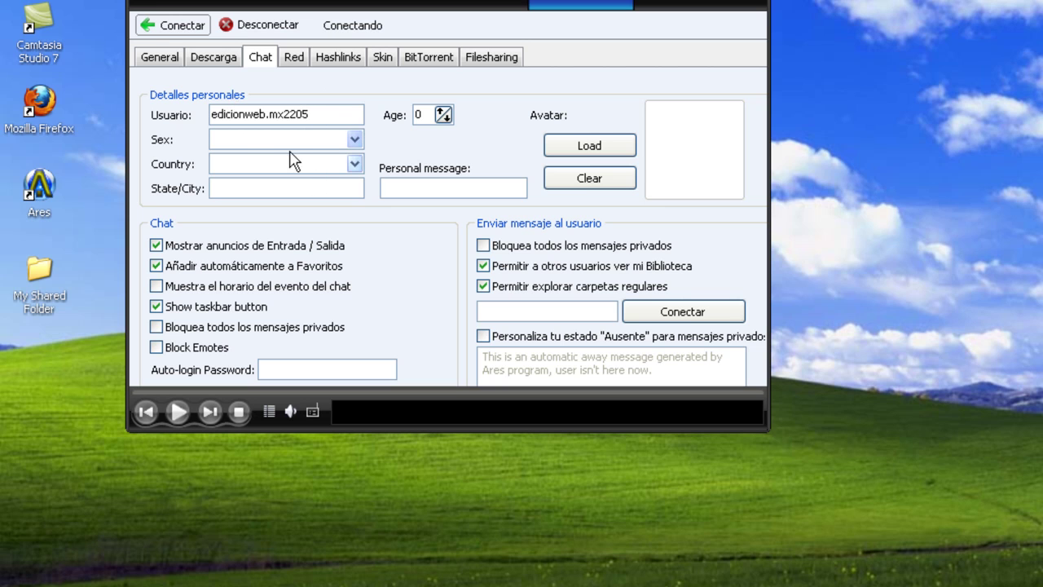
{"action": "left_click", "coordinate": [352, 143]}
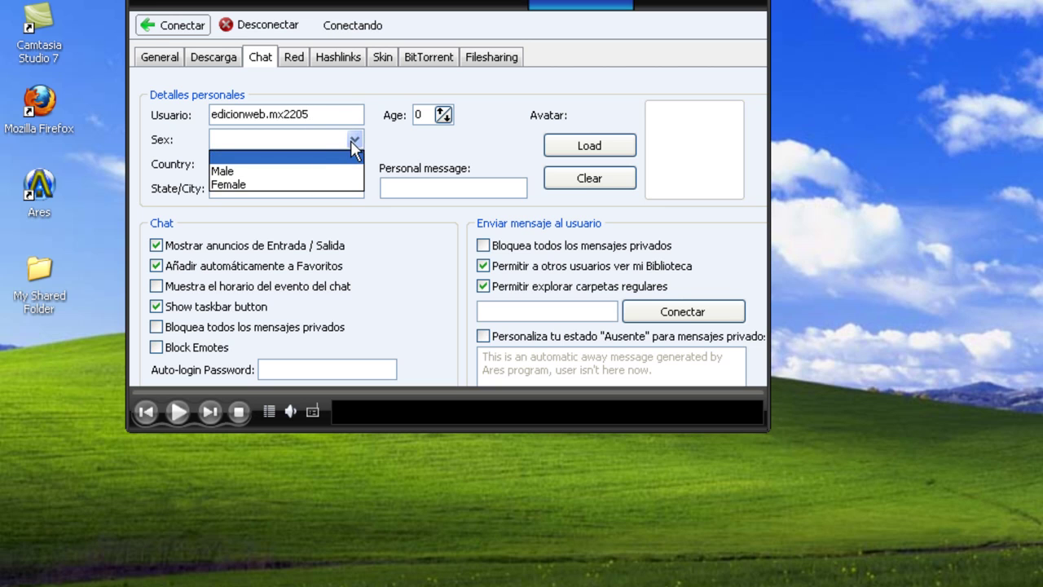
{"action": "left_click", "coordinate": [268, 173]}
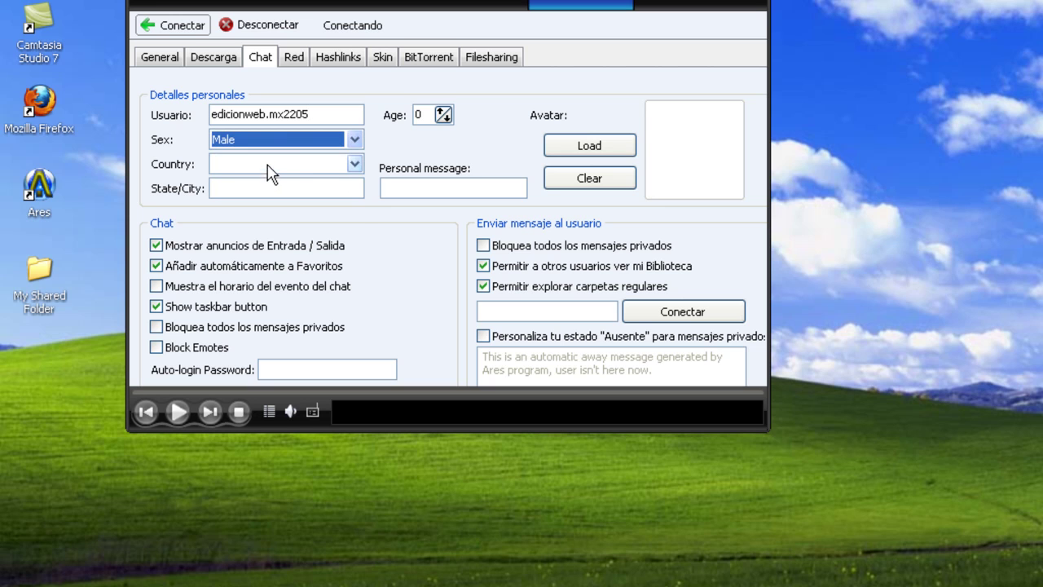
{"action": "left_click", "coordinate": [355, 164]}
{"action": "left_click_drag", "start_coordinate": [361, 198], "coordinate": [355, 235]}
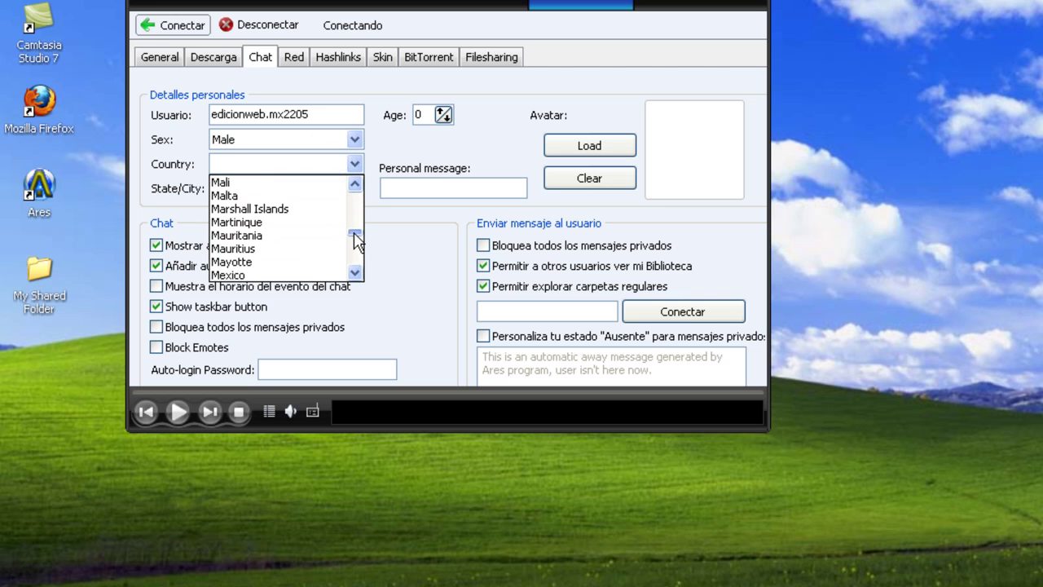
{"action": "left_click", "coordinate": [270, 274]}
Step: Set the age in the chat profile's personal details to 26
{"action": "left_click", "coordinate": [443, 113]}
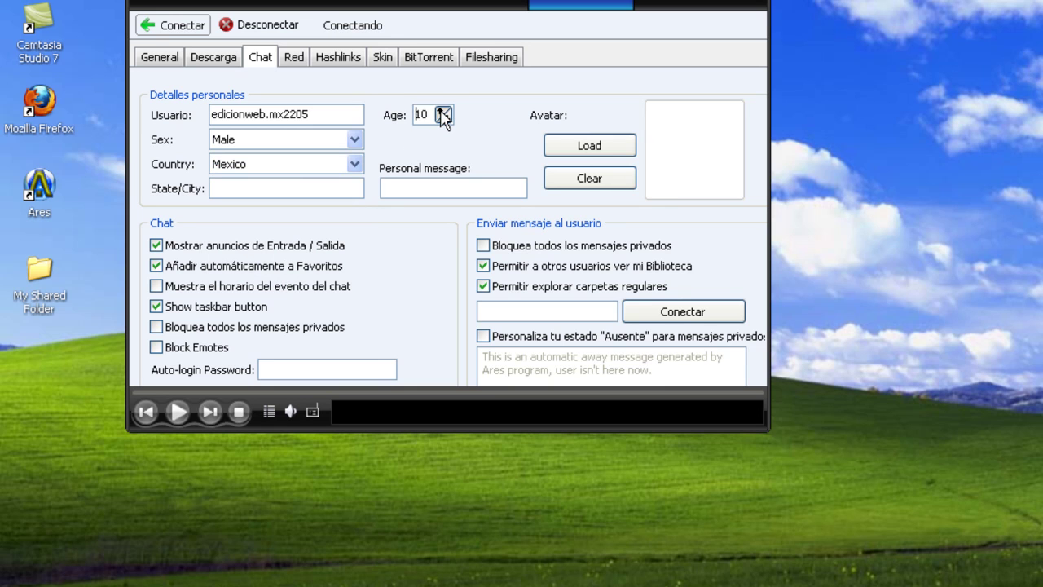
{"action": "left_click", "coordinate": [442, 112]}
{"action": "left_click", "coordinate": [442, 113]}
{"action": "left_click", "coordinate": [442, 112]}
{"action": "left_click", "coordinate": [442, 113]}
{"action": "left_click", "coordinate": [443, 113]}
{"action": "left_click", "coordinate": [441, 112]}
{"action": "left_click", "coordinate": [446, 118]}
{"action": "left_click", "coordinate": [446, 118]}
{"action": "left_click", "coordinate": [446, 118]}
Step: Disconnect Ares from the network and start connecting again
{"action": "left_click", "coordinate": [265, 29]}
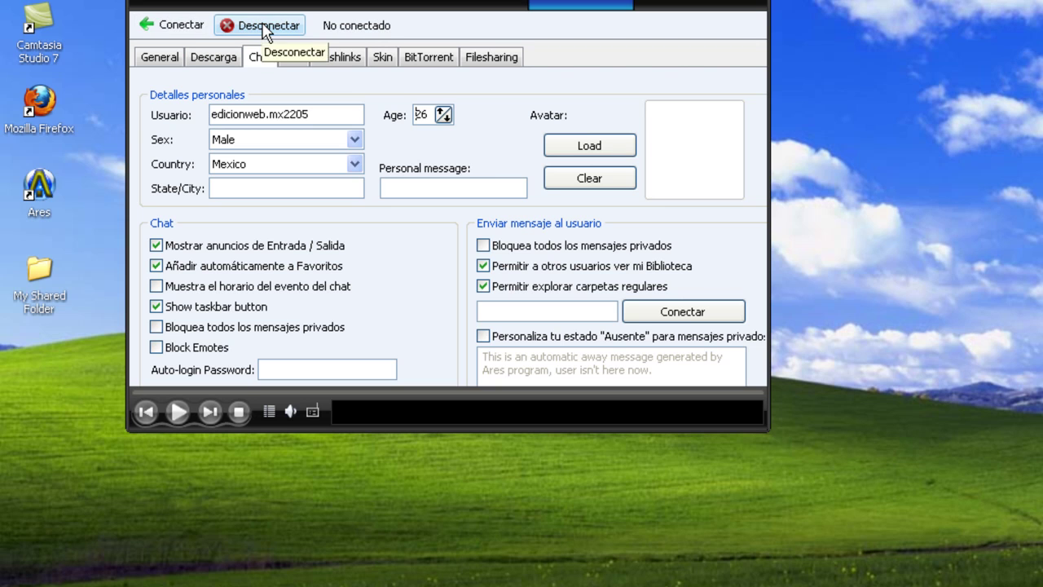
{"action": "left_click", "coordinate": [170, 30]}
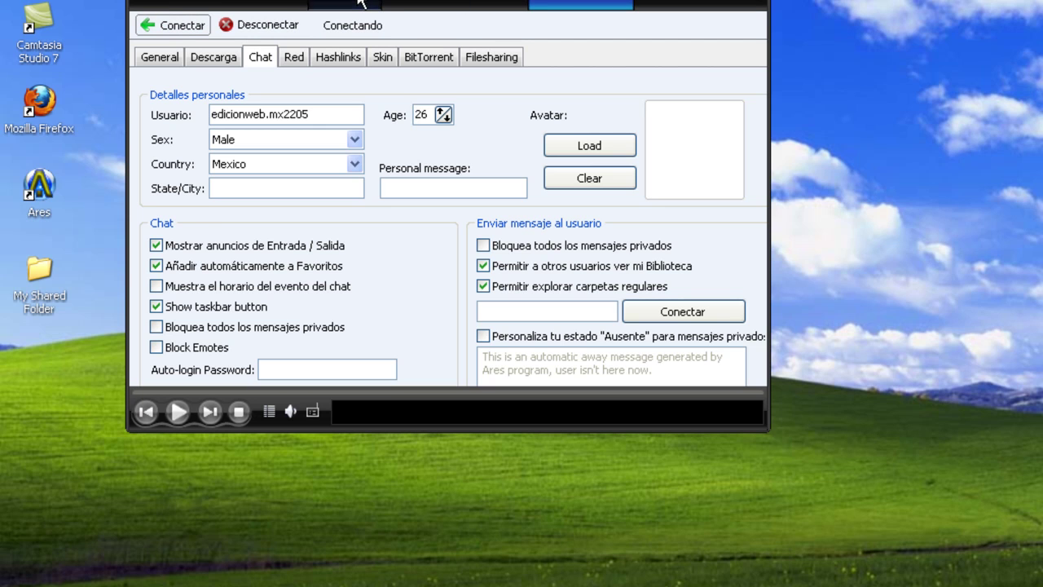
Step: Search all file types for metallica, stop the search and run it again
{"action": "left_click", "coordinate": [358, 4]}
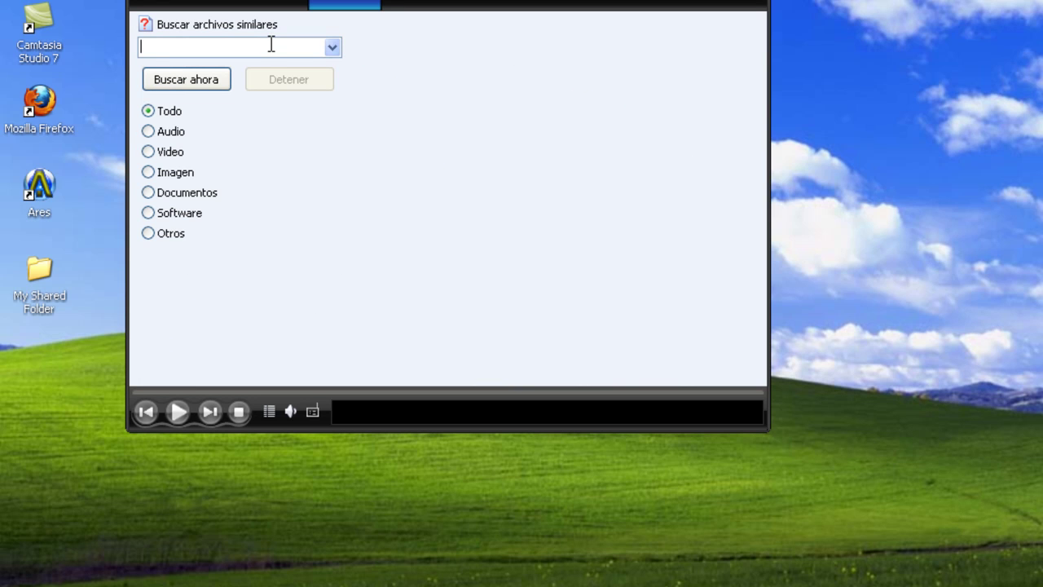
{"action": "type", "text": "metallica"}
{"action": "left_click", "coordinate": [212, 84]}
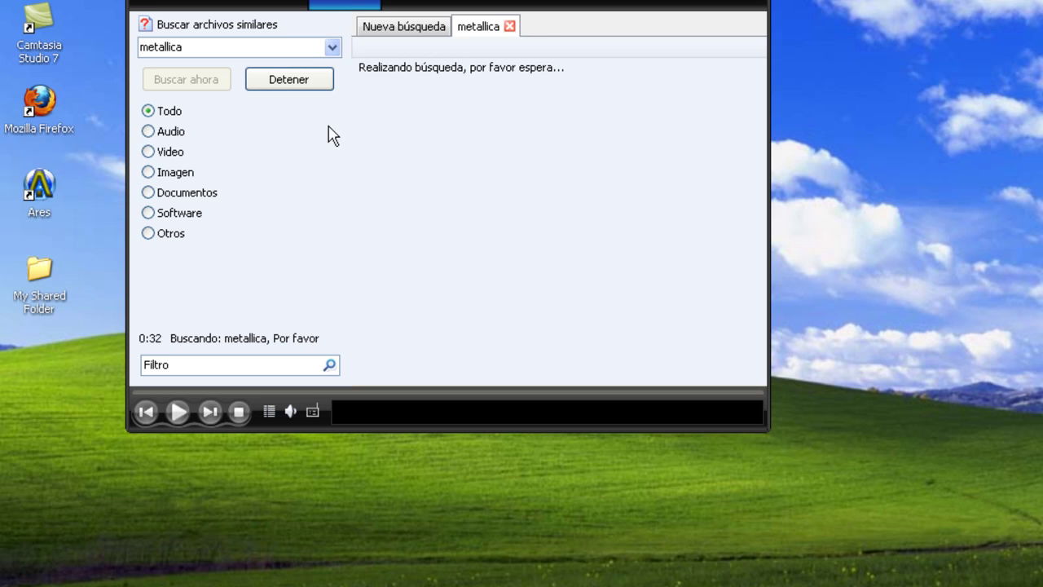
{"action": "left_click", "coordinate": [308, 85]}
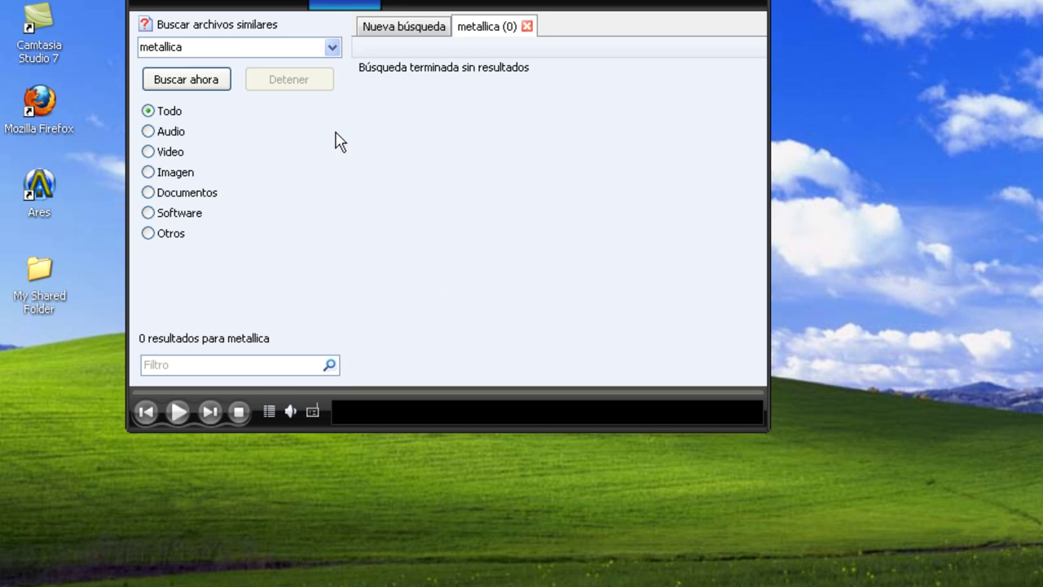
{"action": "left_click", "coordinate": [214, 85]}
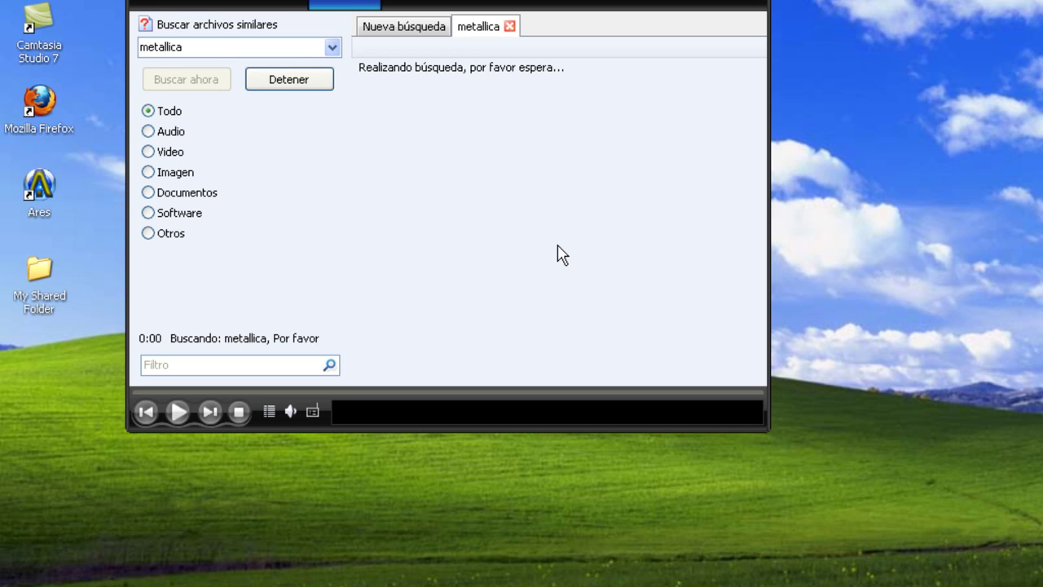